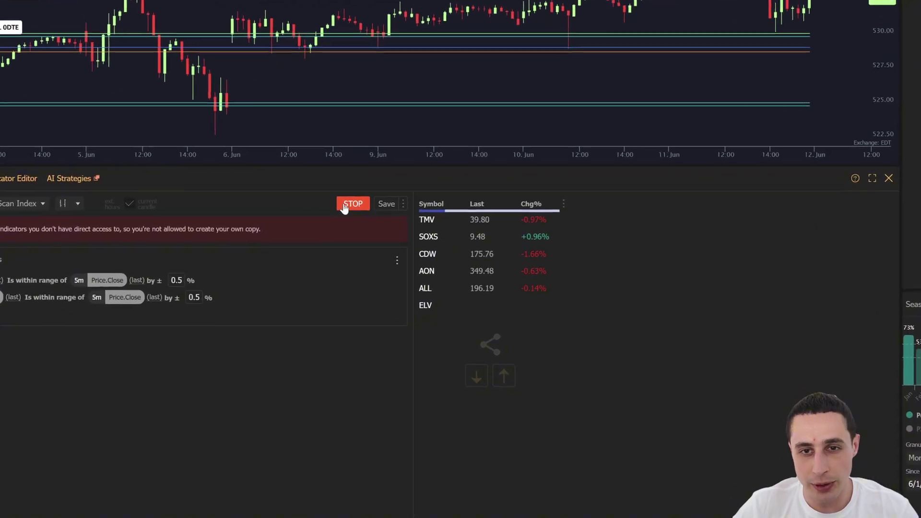
Scroll down the TrendSpider website to its customer testimonials and FAQ section
{"action": "scroll", "coordinate": [387, 245], "scroll_direction": "down", "scroll_amount": 5}
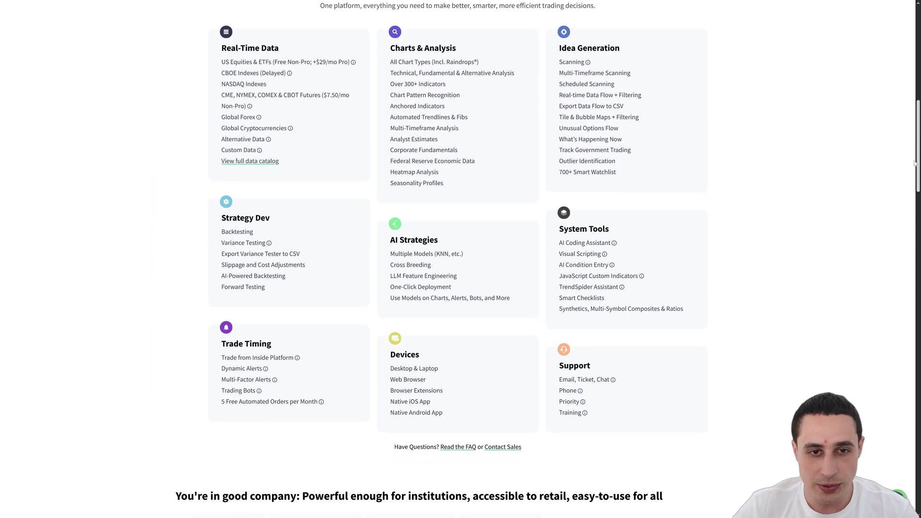
{"action": "scroll", "coordinate": [904, 216], "scroll_direction": "down", "scroll_amount": 6}
Open the MenthorQ store collection and scroll to its Gamma Levels, Blind Spots and Conversions cards
{"action": "scroll", "coordinate": [904, 216], "scroll_direction": "down", "scroll_amount": 4}
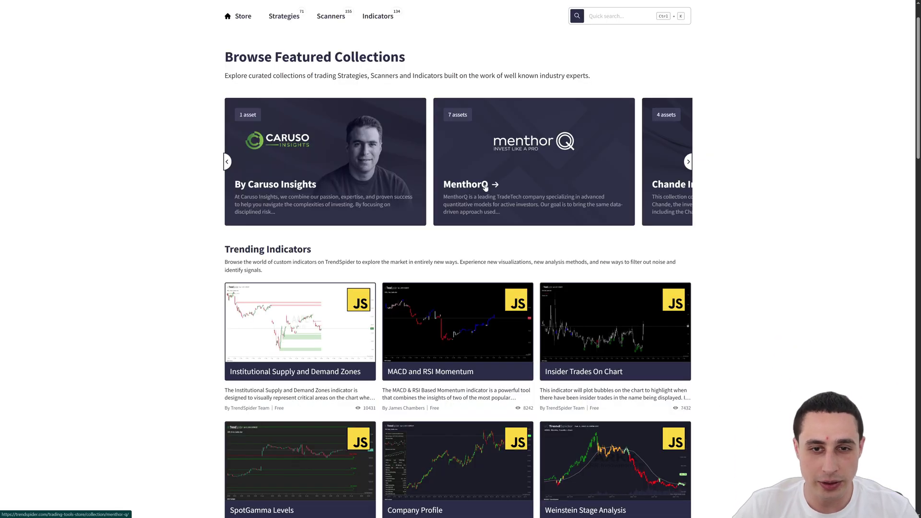
{"action": "left_click", "coordinate": [485, 187]}
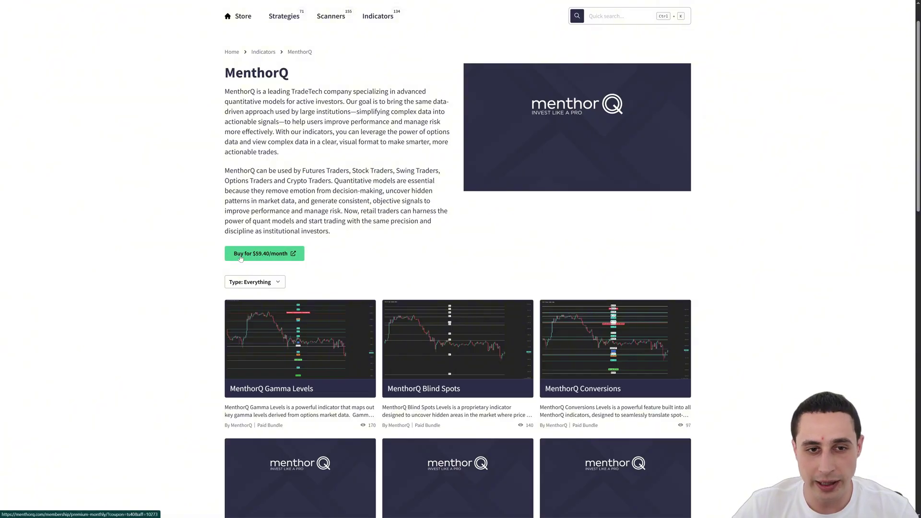
{"action": "scroll", "coordinate": [249, 258], "scroll_direction": "down", "scroll_amount": 3}
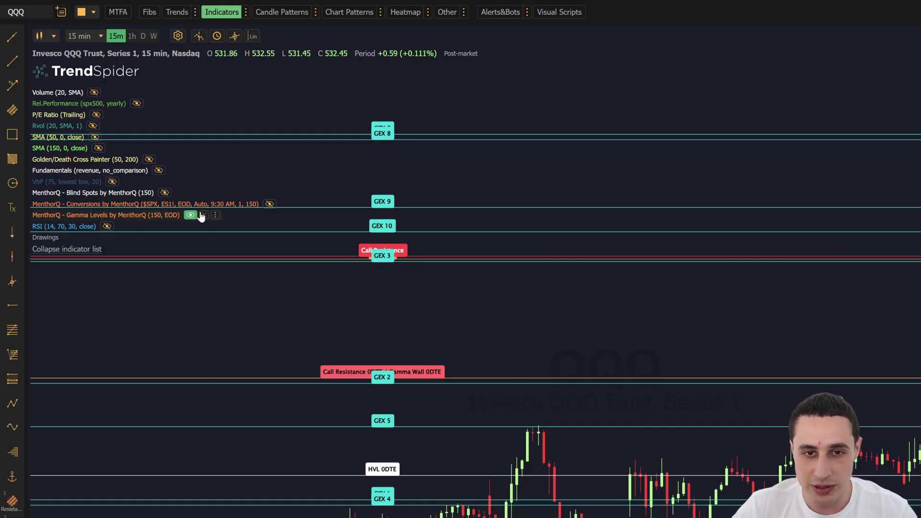
Apply the Gamma Levels indicator settings with Level Type left at EOD
{"action": "left_click", "coordinate": [202, 215]}
{"action": "left_click", "coordinate": [302, 250]}
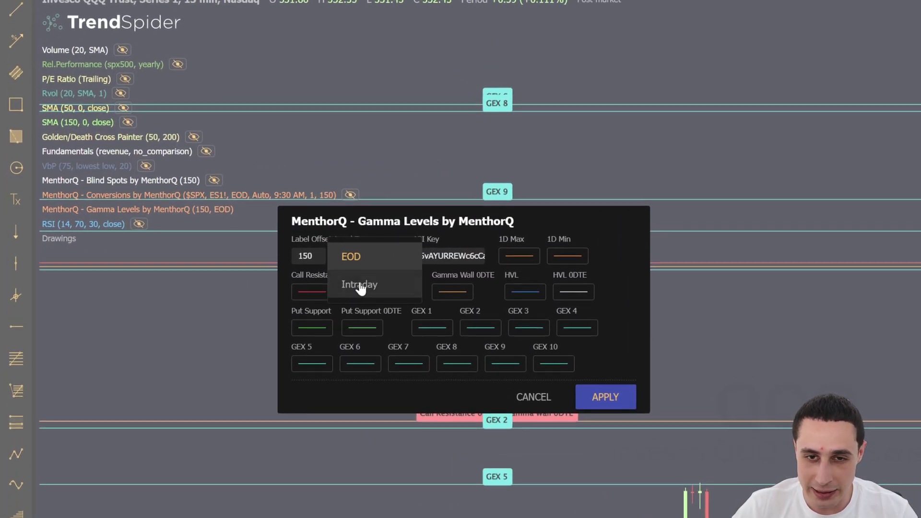
{"action": "left_click", "coordinate": [353, 257]}
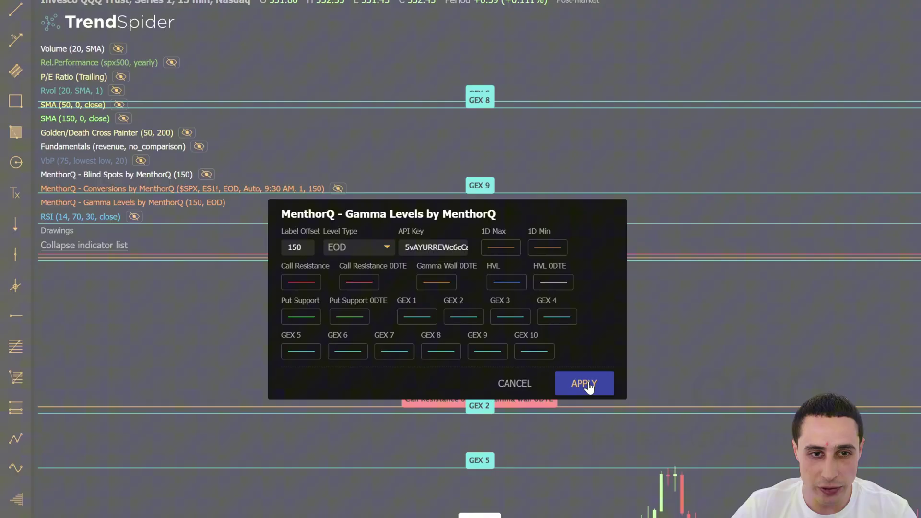
{"action": "left_click", "coordinate": [589, 386]}
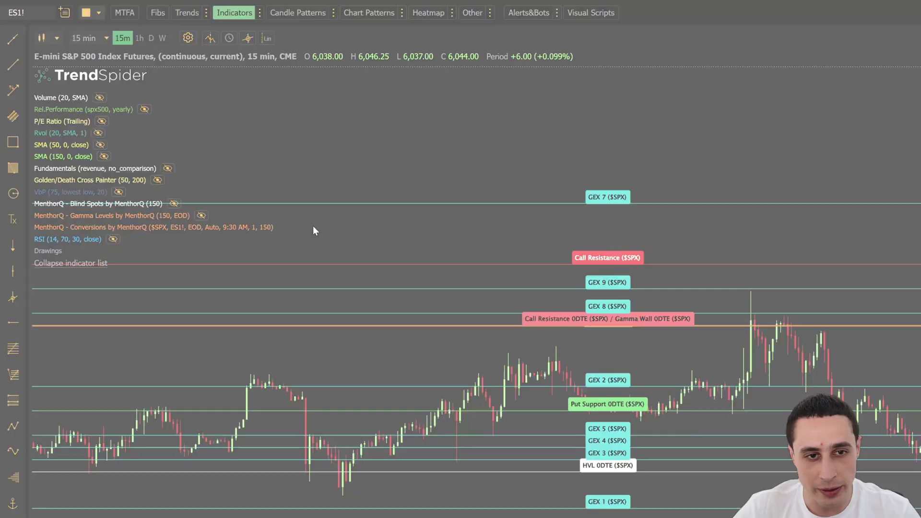
Apply the Conversions indicator settings with $SPX as the From Ticker
{"action": "left_click", "coordinate": [259, 227]}
{"action": "double_click", "coordinate": [342, 266]}
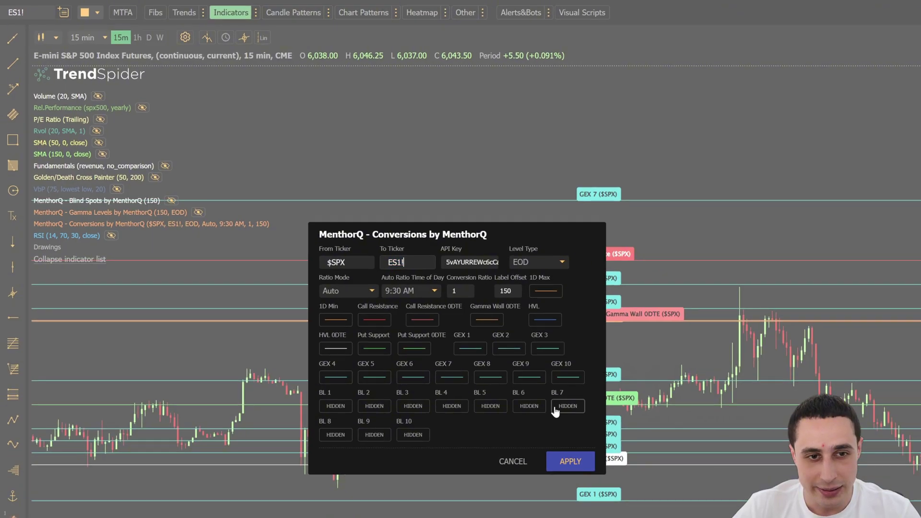
{"action": "left_click", "coordinate": [613, 495]}
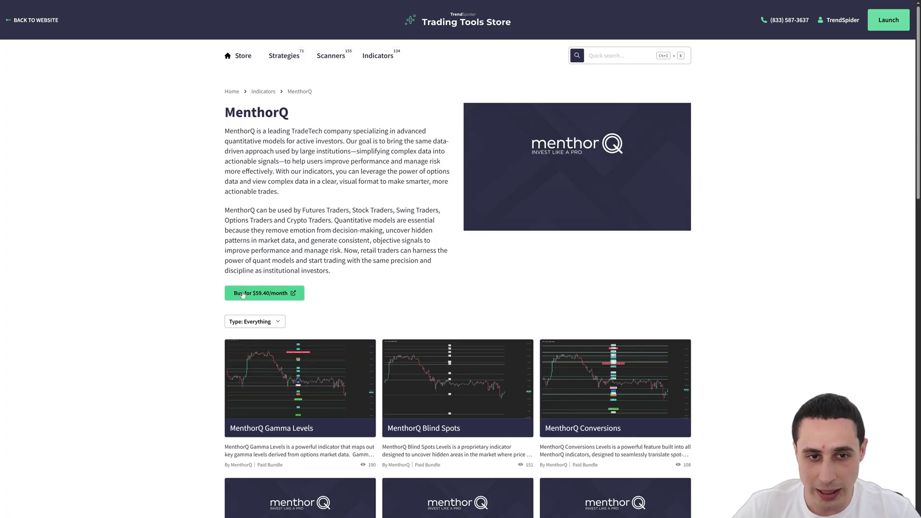
Open the MenthorQ Put Support Scan page in the Trading Tools Store
{"action": "scroll", "coordinate": [239, 296], "scroll_direction": "down", "scroll_amount": 5}
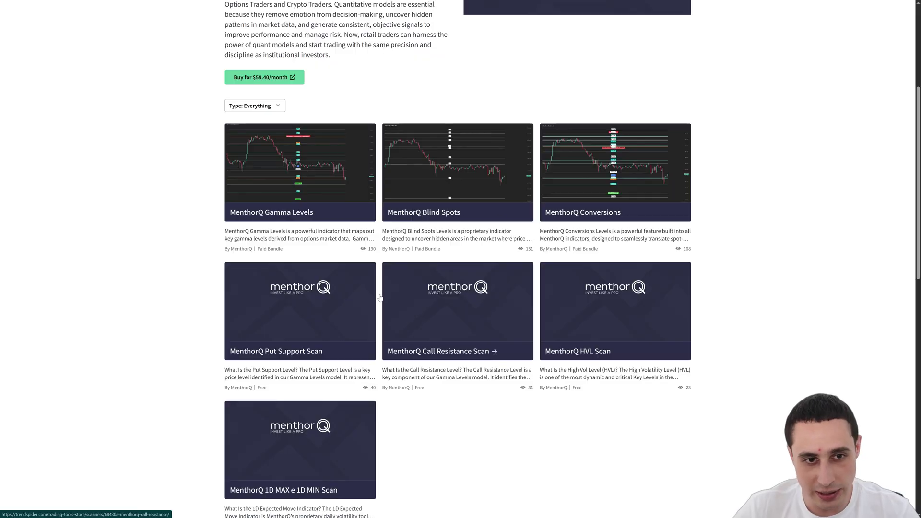
{"action": "scroll", "coordinate": [557, 351], "scroll_direction": "down", "scroll_amount": 3}
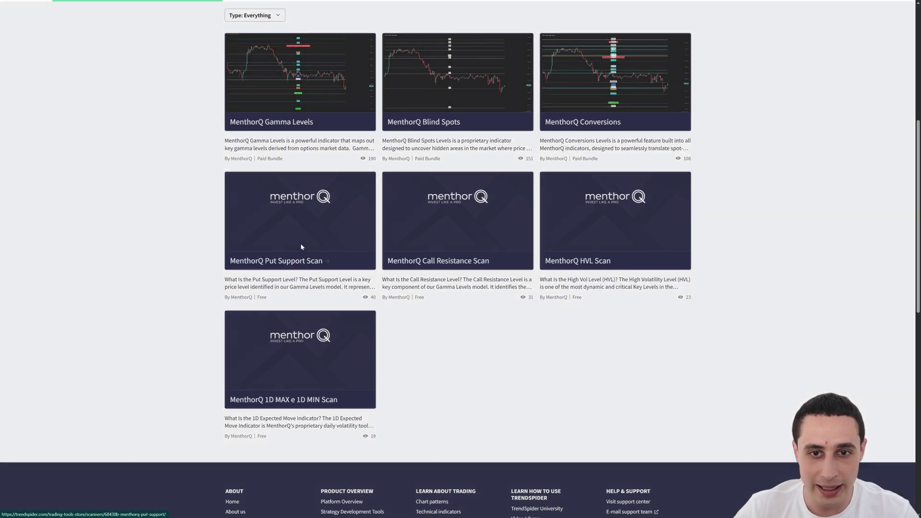
{"action": "left_click", "coordinate": [301, 244]}
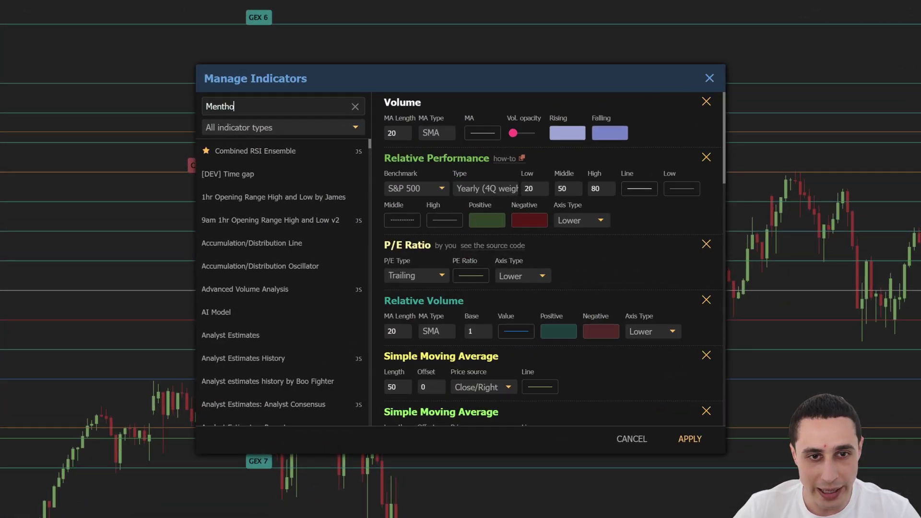
Add the MenthorQ Gamma Levels and Conversions indicators to the SPY chart and open Conversions settings
{"action": "type", "text": "orQ"}
{"action": "left_click", "coordinate": [235, 189]}
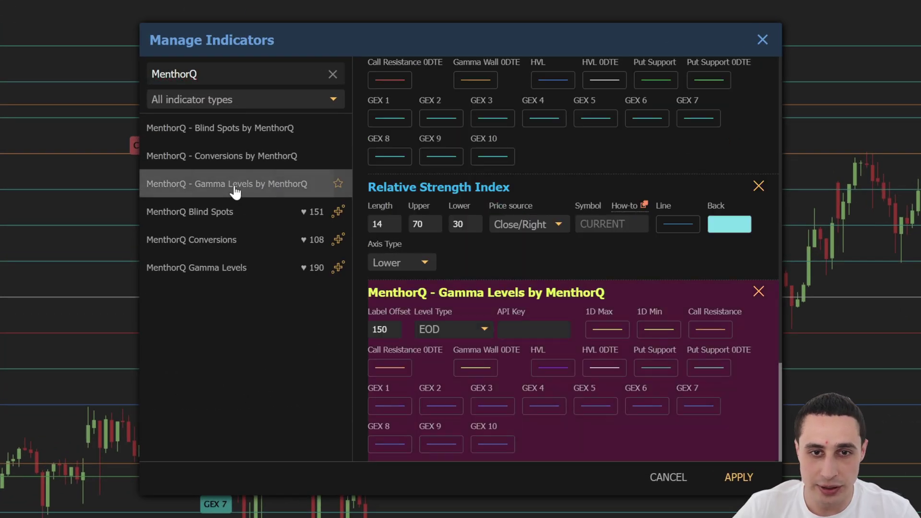
{"action": "left_click", "coordinate": [225, 156]}
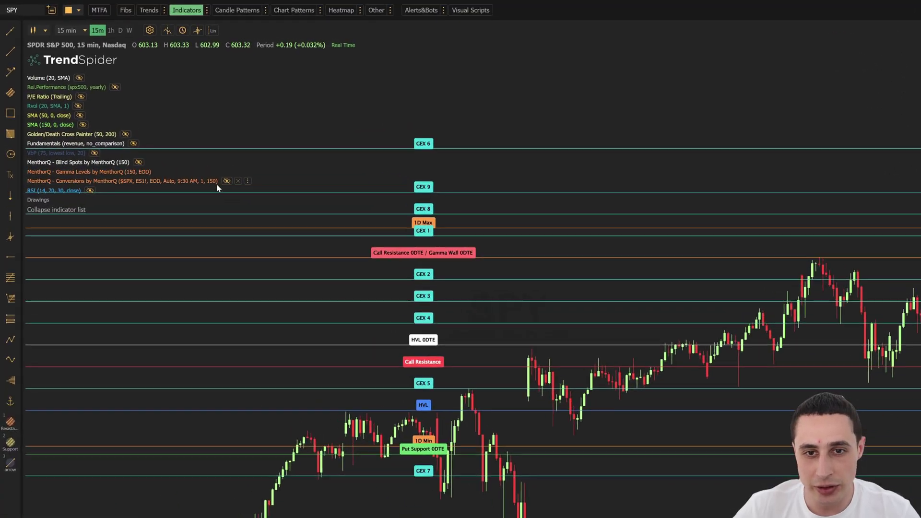
{"action": "left_click", "coordinate": [216, 182]}
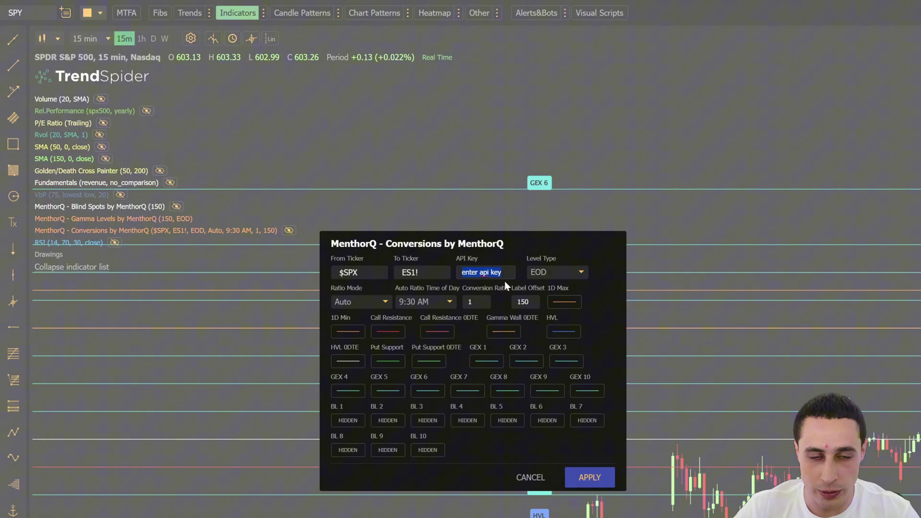
Apply the Conversions settings, then load and run a MenthorQ scanner in the Market Scanner
{"action": "left_click", "coordinate": [590, 478]}
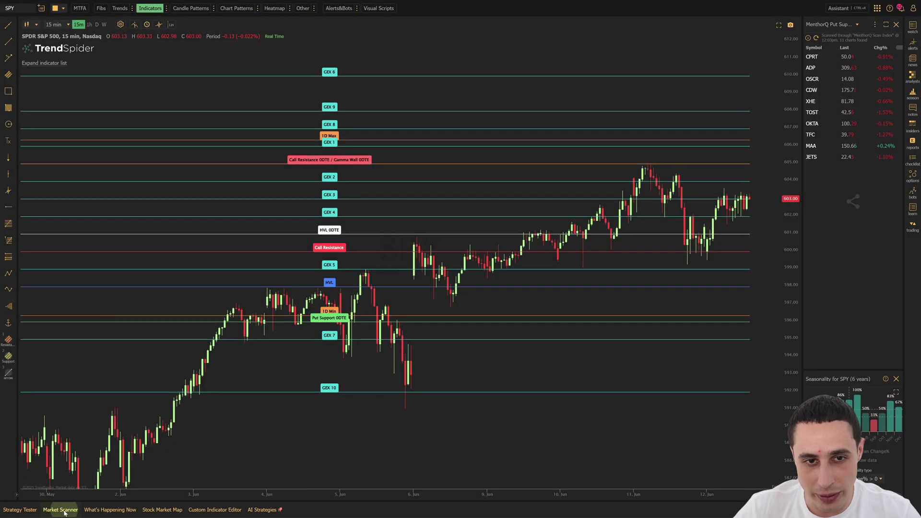
{"action": "left_click", "coordinate": [61, 508]}
{"action": "type", "text": "MenthorQ"}
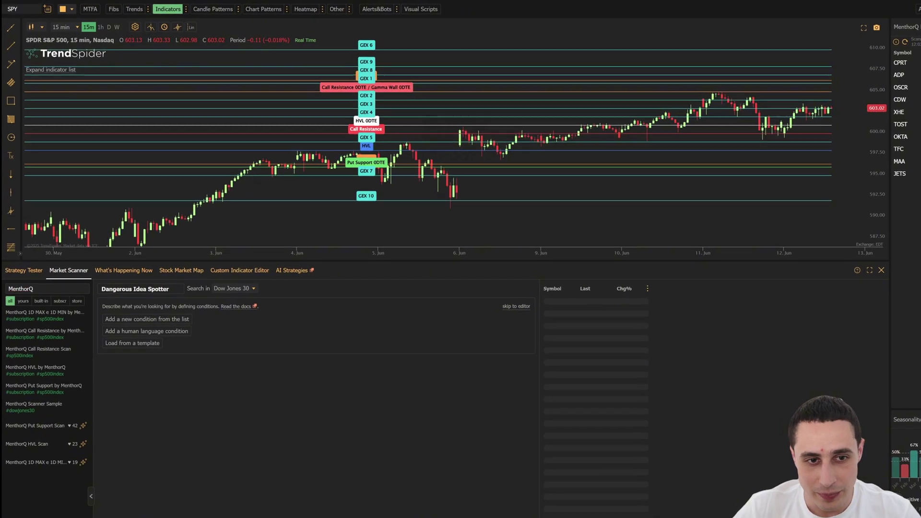
{"action": "left_click", "coordinate": [40, 363]}
{"action": "left_click", "coordinate": [527, 306]}
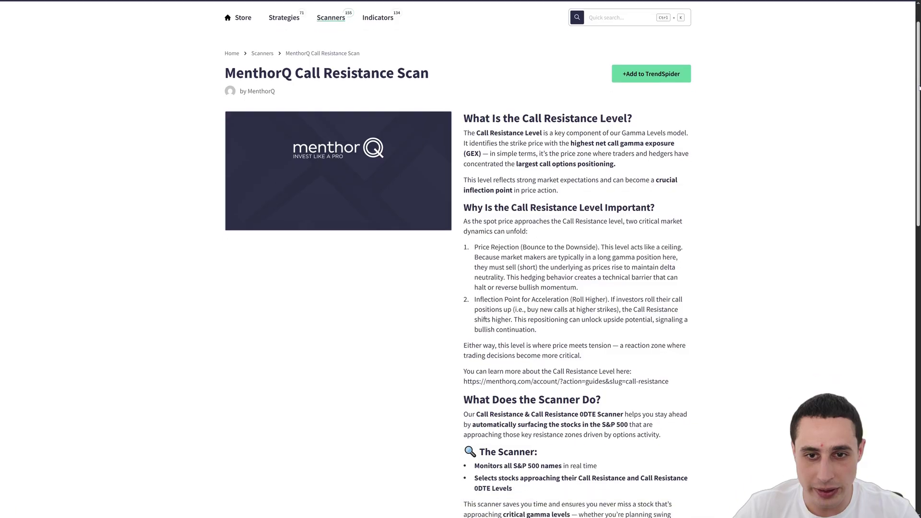
Add the MenthorQ Put Support Scan from its store page to TrendSpider
{"action": "scroll", "coordinate": [460, 259], "scroll_direction": "down", "scroll_amount": 5}
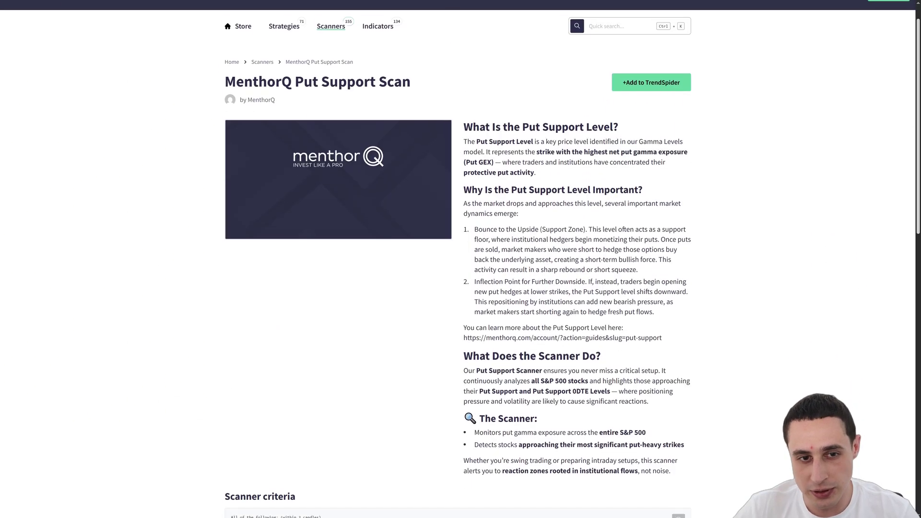
{"action": "scroll", "coordinate": [460, 259], "scroll_direction": "down", "scroll_amount": 5}
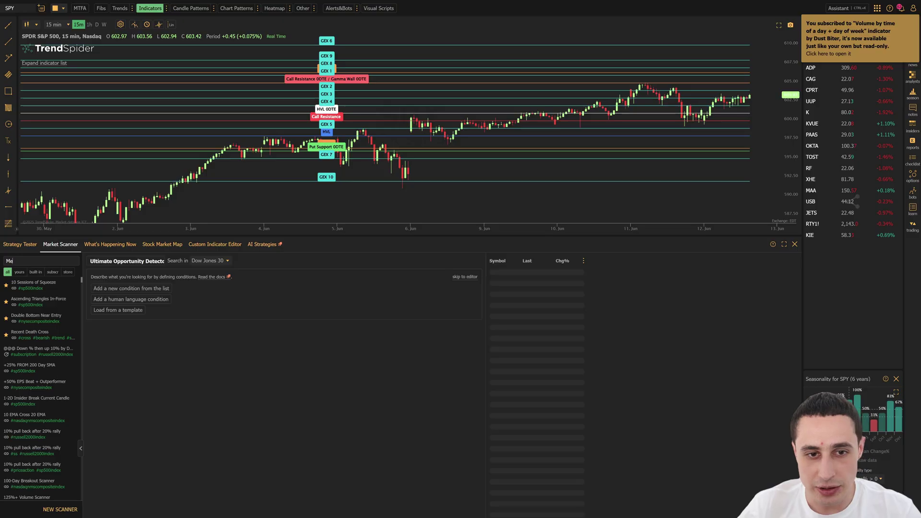
{"action": "type", "text": "nthorQ"}
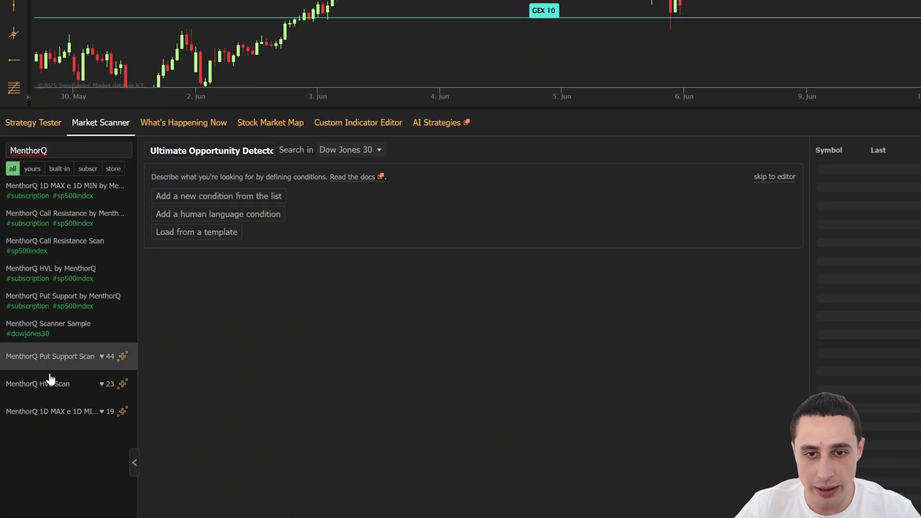
{"action": "left_click", "coordinate": [71, 367]}
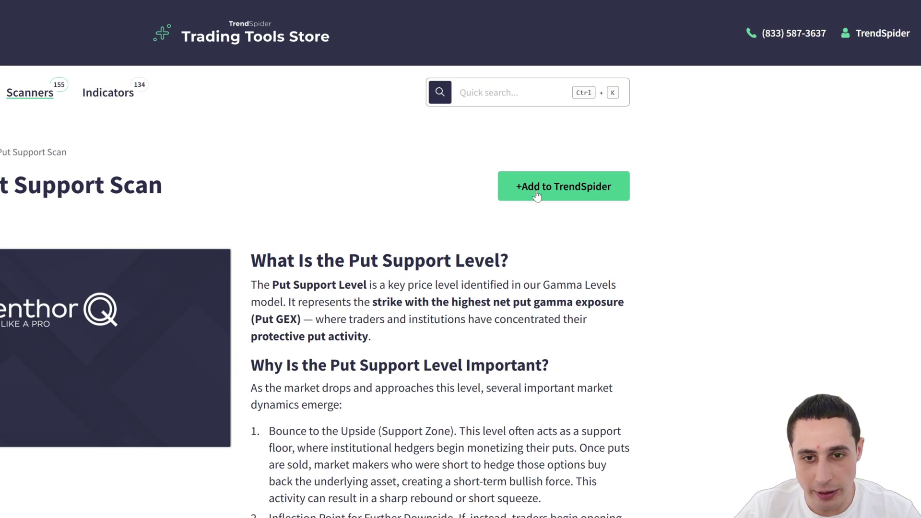
{"action": "left_click", "coordinate": [538, 191]}
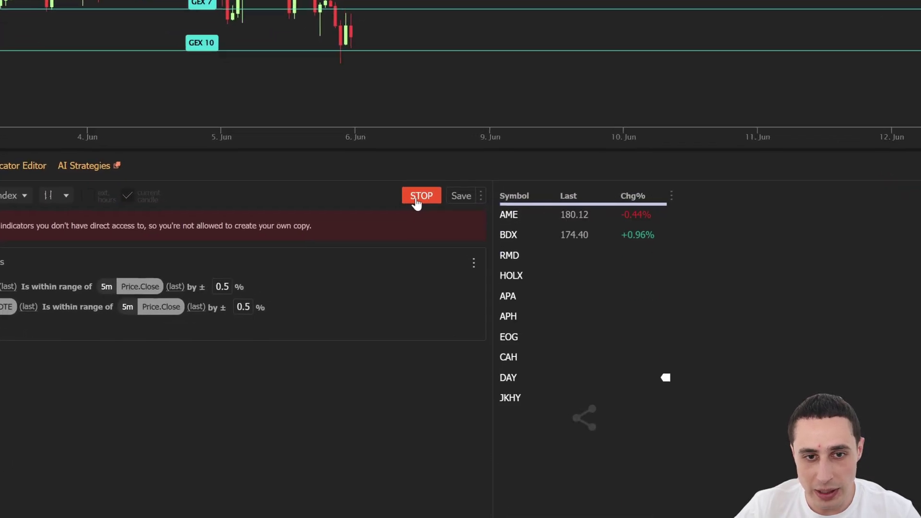
Scroll the finished Put Support scan results to find OKTA
{"action": "scroll", "coordinate": [520, 335], "scroll_direction": "down", "scroll_amount": 2}
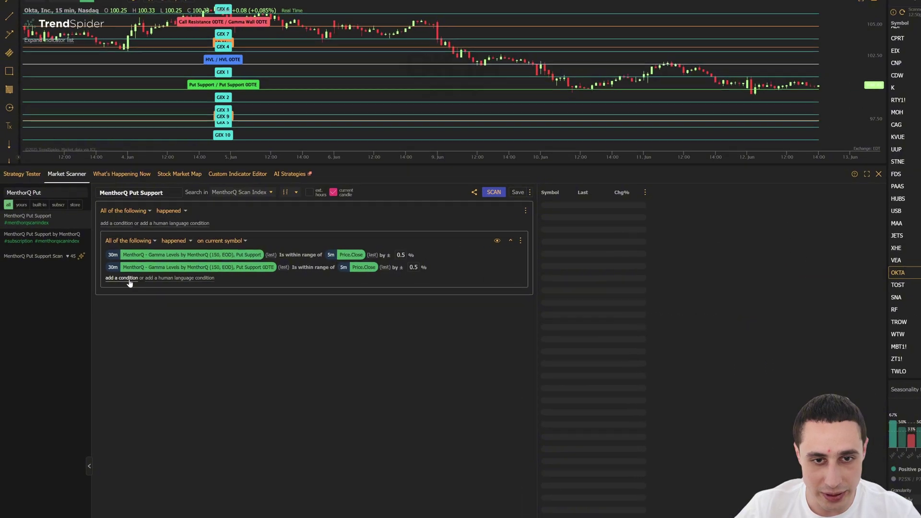
Add a 5 min Relative Strength Index less than 30 condition and save the Put Support scan
{"action": "left_click", "coordinate": [126, 282]}
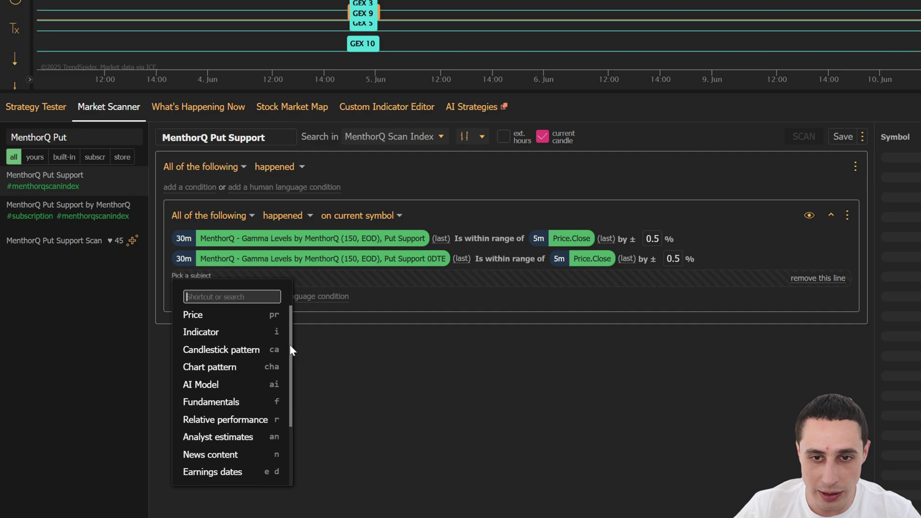
{"action": "left_click_drag", "start_coordinate": [252, 336], "coordinate": [248, 373]}
{"action": "scroll", "coordinate": [287, 388], "scroll_direction": "up", "scroll_amount": 5}
{"action": "left_click", "coordinate": [248, 330]}
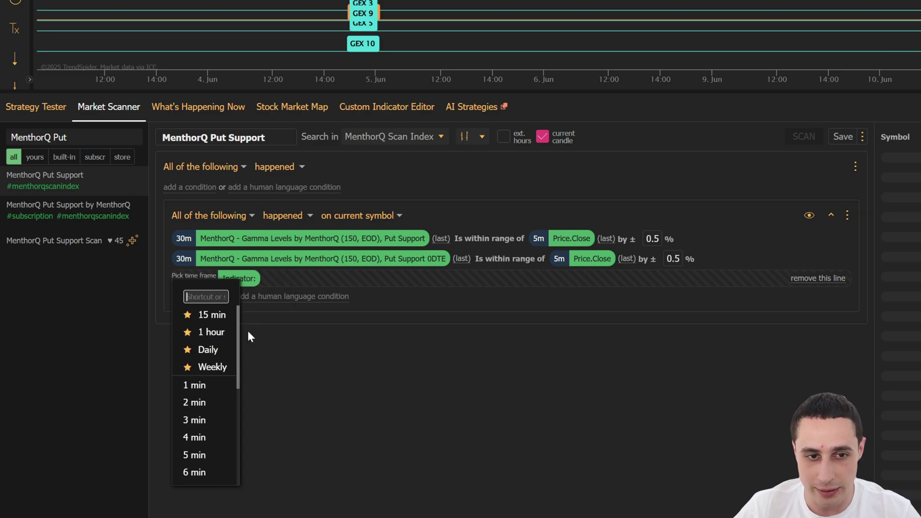
{"action": "left_click", "coordinate": [200, 455]}
{"action": "type", "text": "r"}
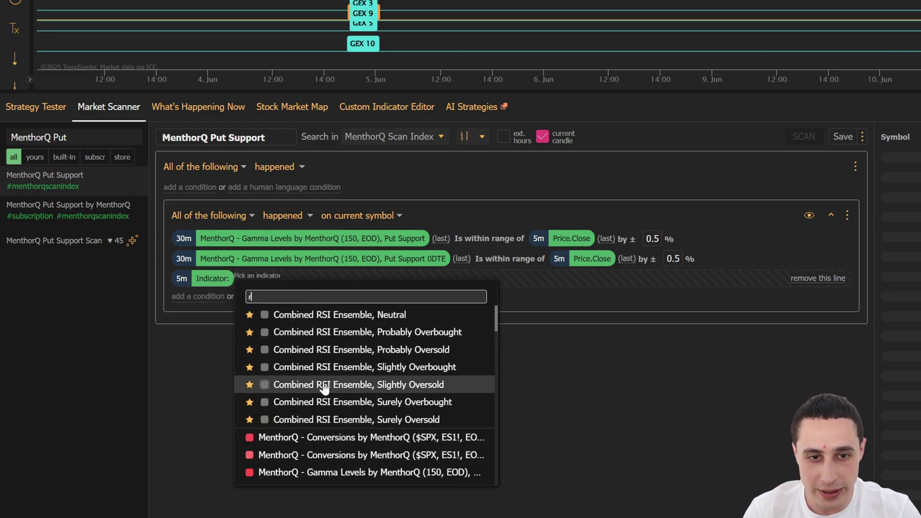
{"action": "type", "text": "elative stre"}
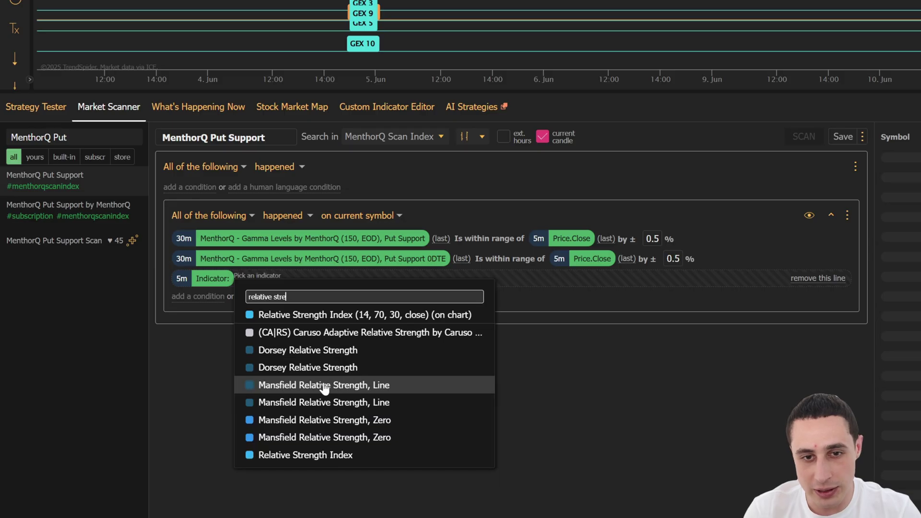
{"action": "left_click", "coordinate": [320, 456]}
{"action": "left_click", "coordinate": [353, 373]}
{"action": "type", "text": "30"}
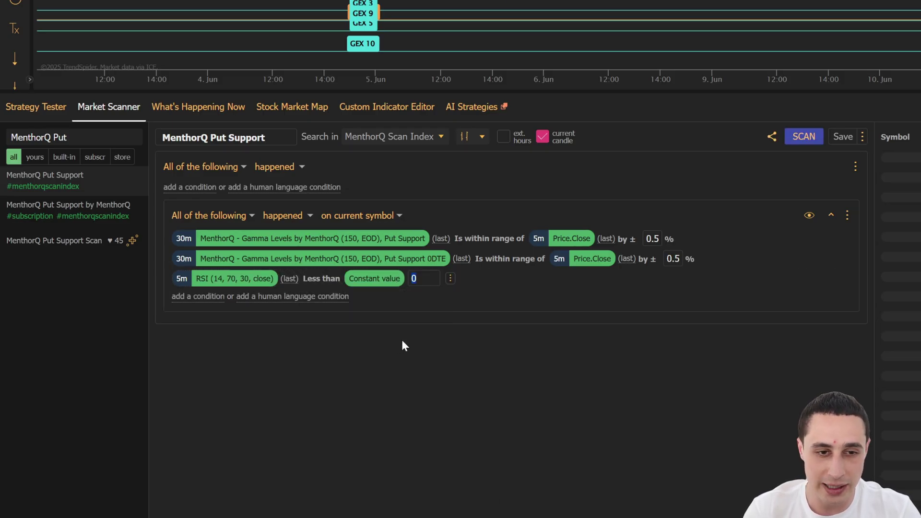
{"action": "left_click", "coordinate": [843, 137]}
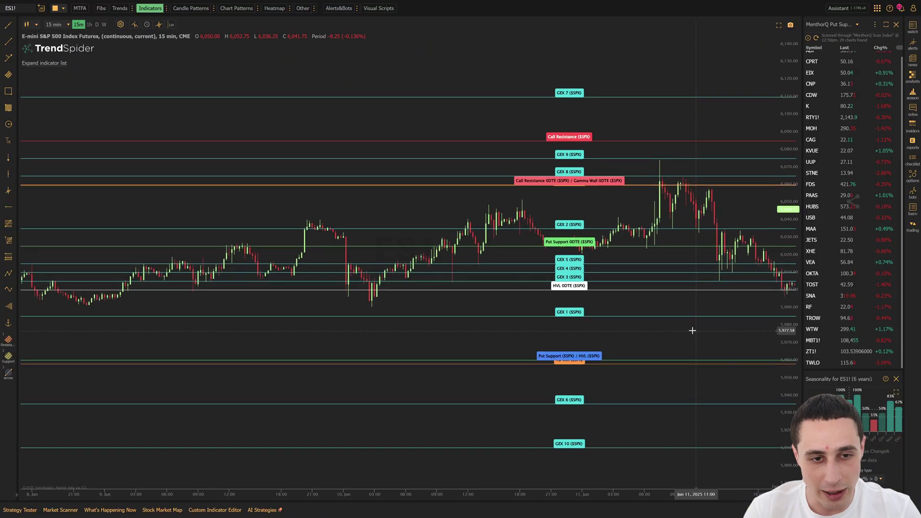
{"action": "left_click_drag", "start_coordinate": [692, 330], "coordinate": [397, 329]}
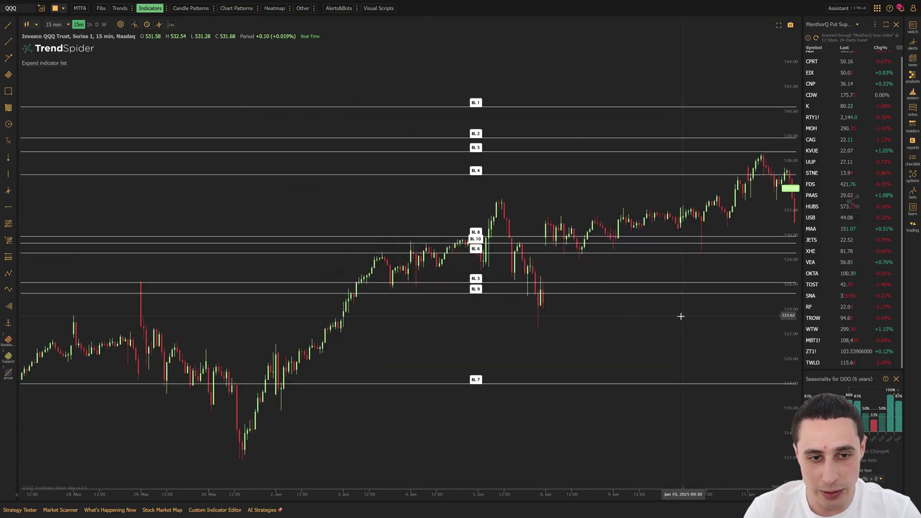
Pan the SPY chart along the time axis to view its MenthorQ gamma level lines
{"action": "left_click_drag", "start_coordinate": [681, 317], "coordinate": [566, 326]}
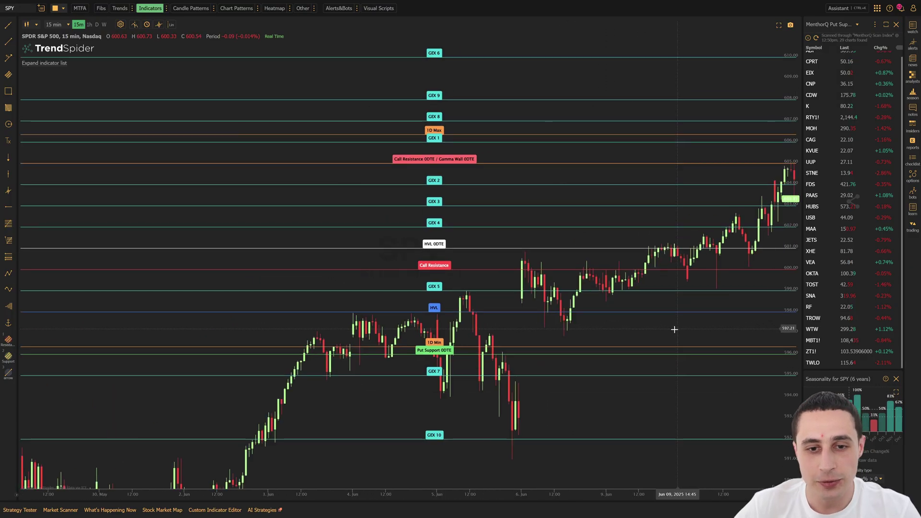